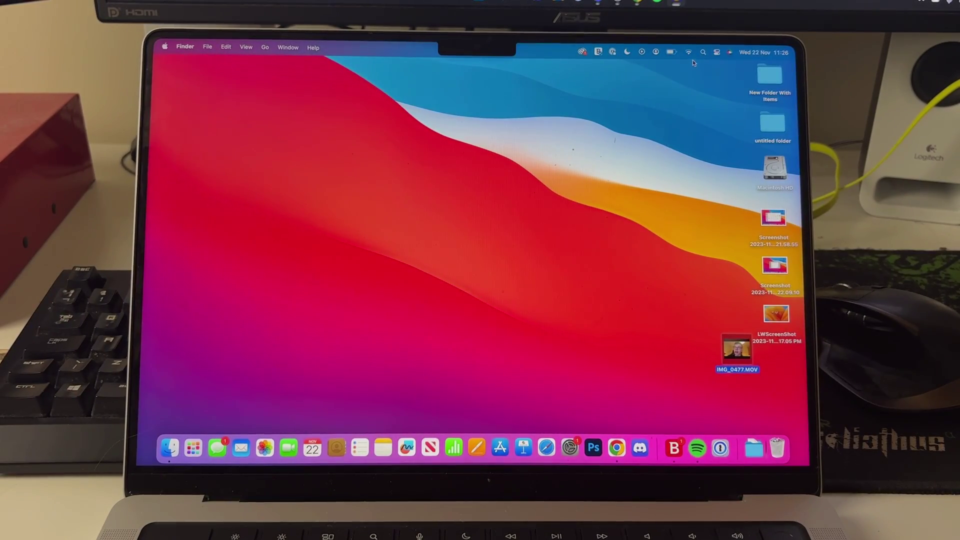
Show the available Wi-Fi networks from the menu bar Wi-Fi icon.
click(688, 51)
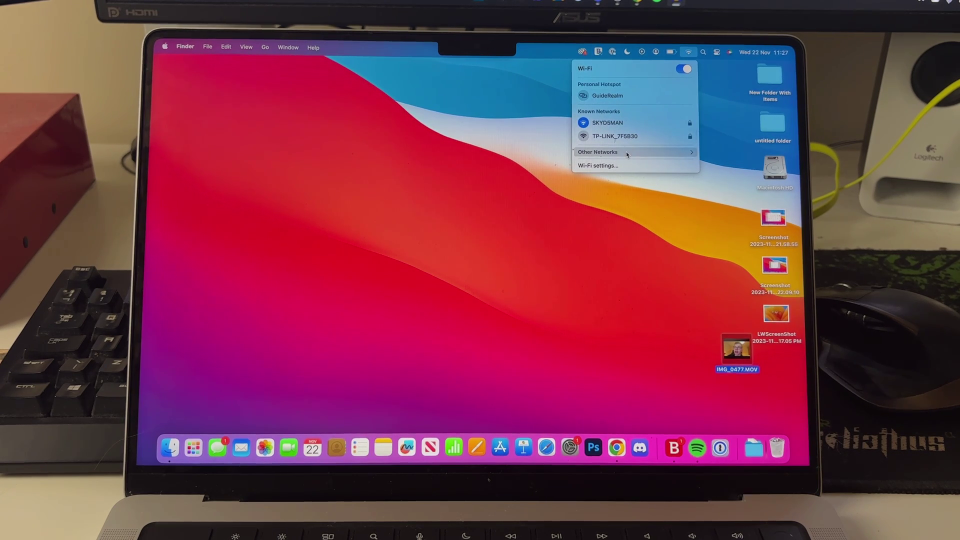
Join the GuideRealm Personal Hotspot under Other Networks, then dismiss the Wi-Fi menu.
click(626, 151)
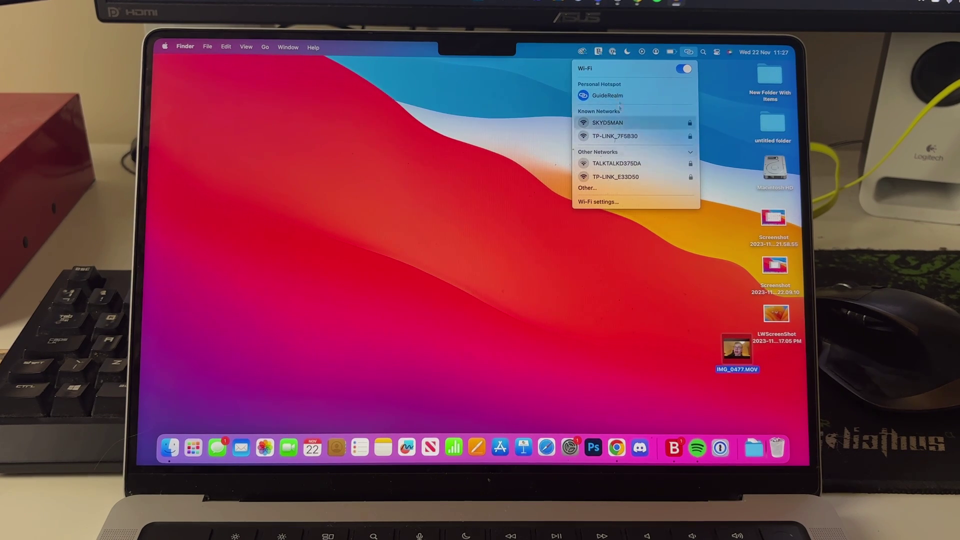
click(499, 150)
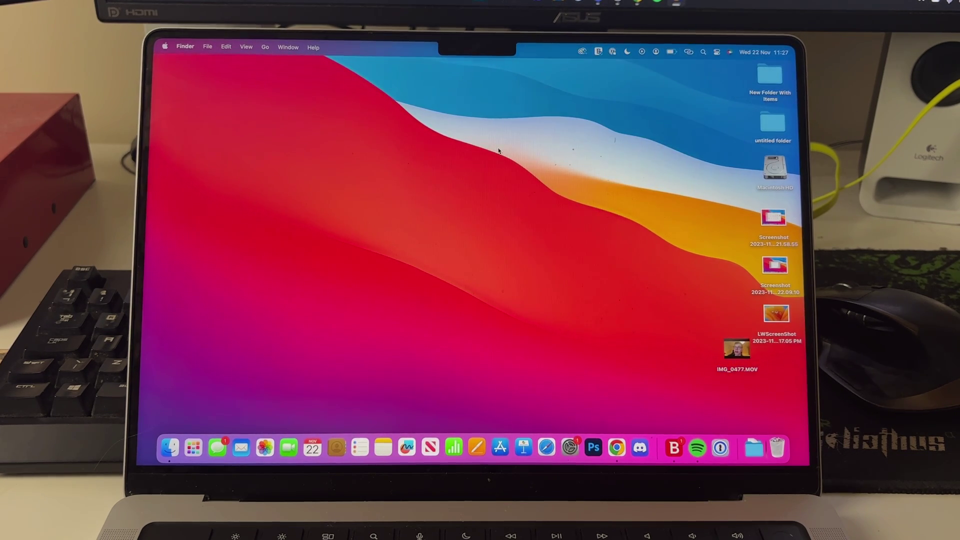